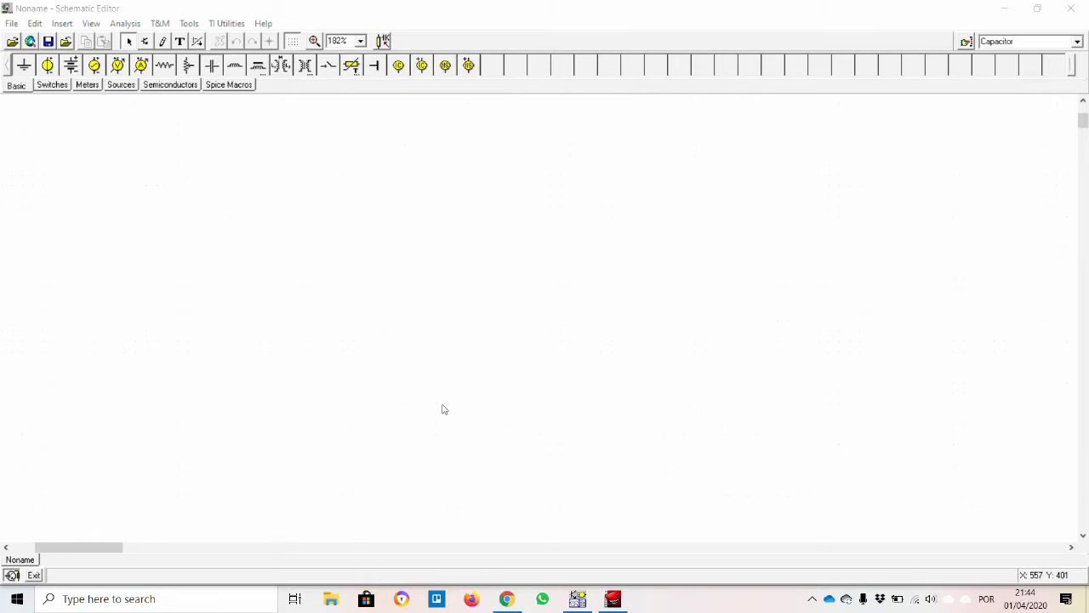
Place a vertically oriented 100n capacitor near the middle of the empty schematic
left_click_drag(107, 550, 77, 551)
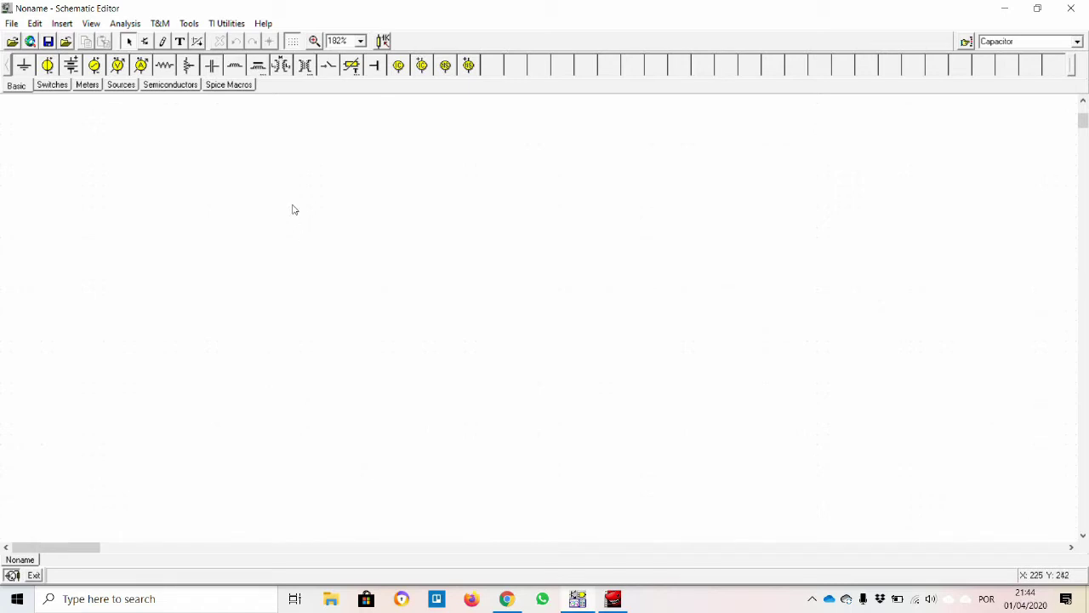
left_click(212, 66)
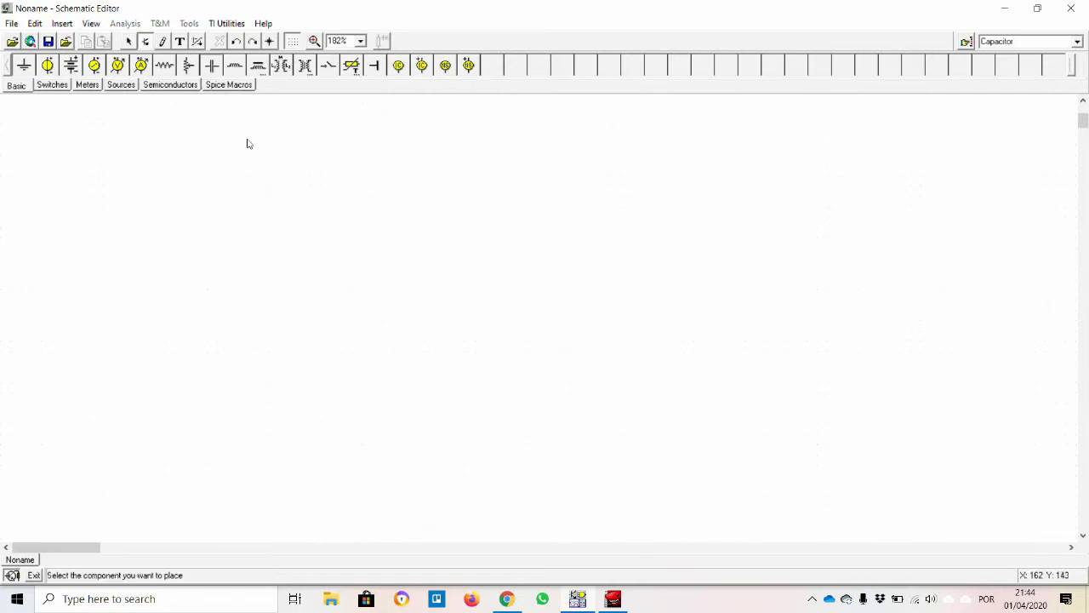
key("ctrl+r")
left_click(543, 327)
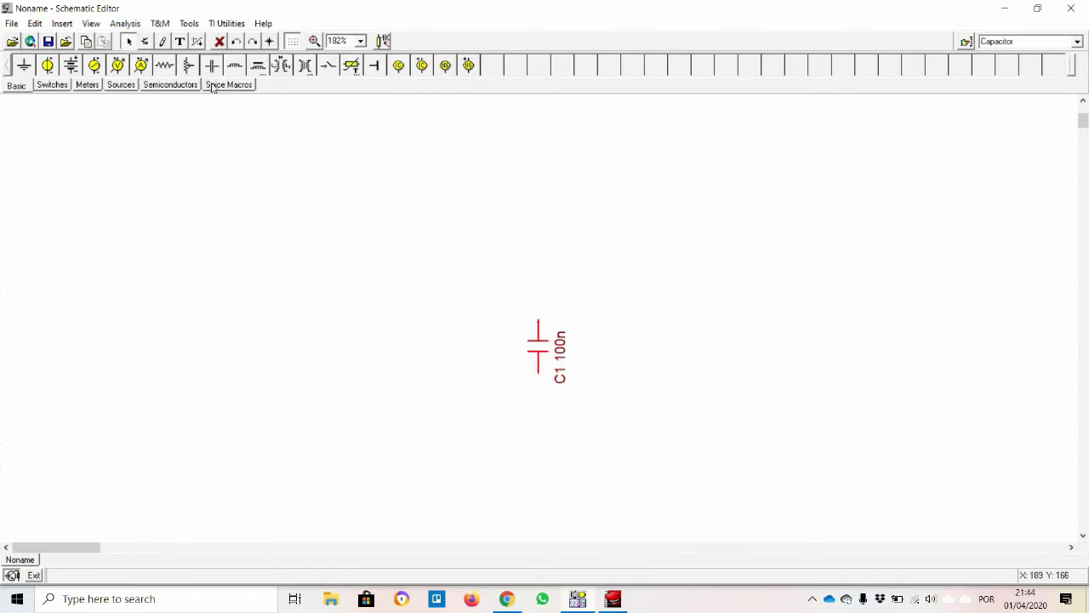
Add a horizontal 1k resistor wired to the capacitor's upper terminal, and place a ground on the capacitor's lower terminal
left_click(166, 66)
left_click(428, 275)
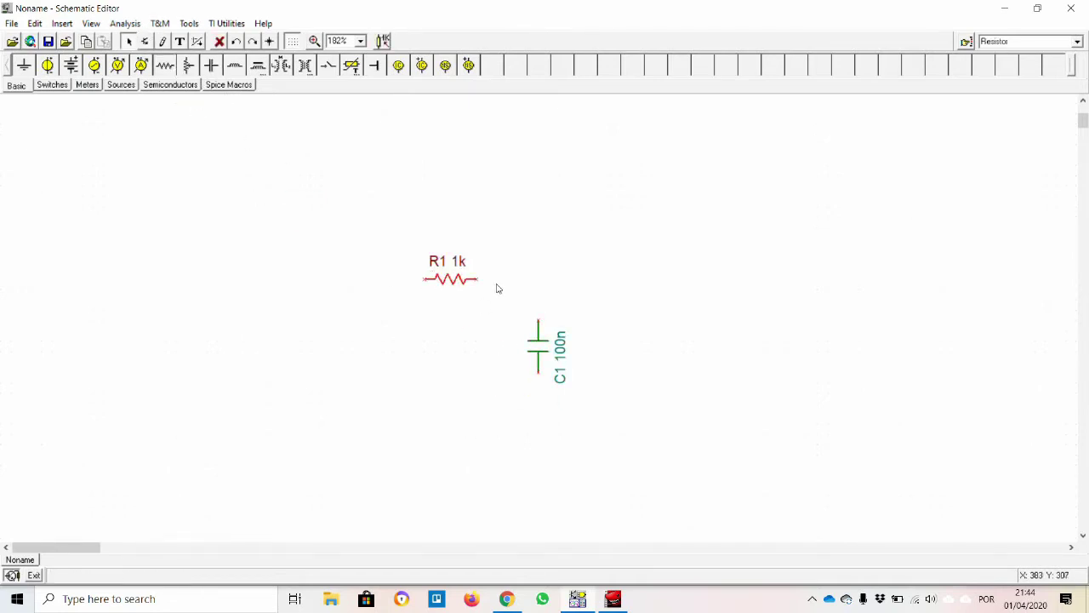
left_click_drag(479, 279, 538, 321)
left_click(24, 66)
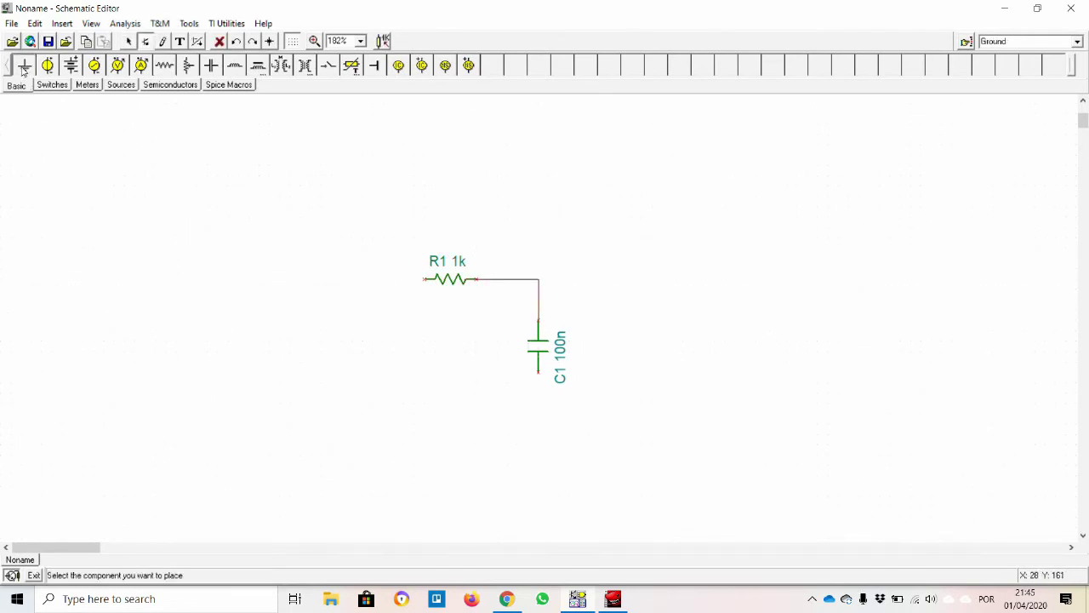
left_click(539, 390)
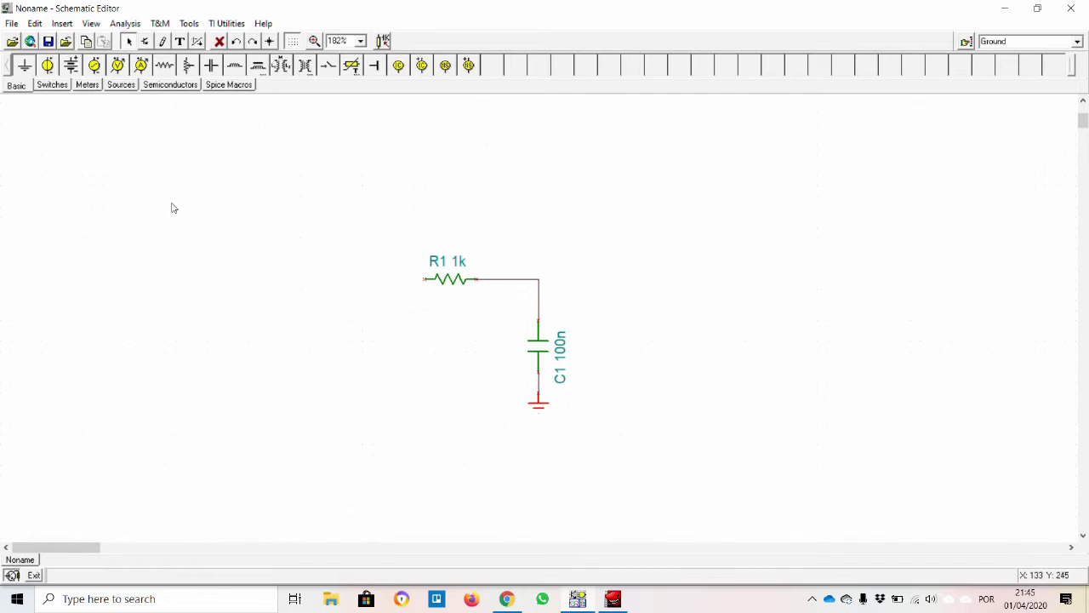
Add a voltage generator with its positive terminal wired to the resistor's free end and a ground on its lower terminal
left_click(98, 68)
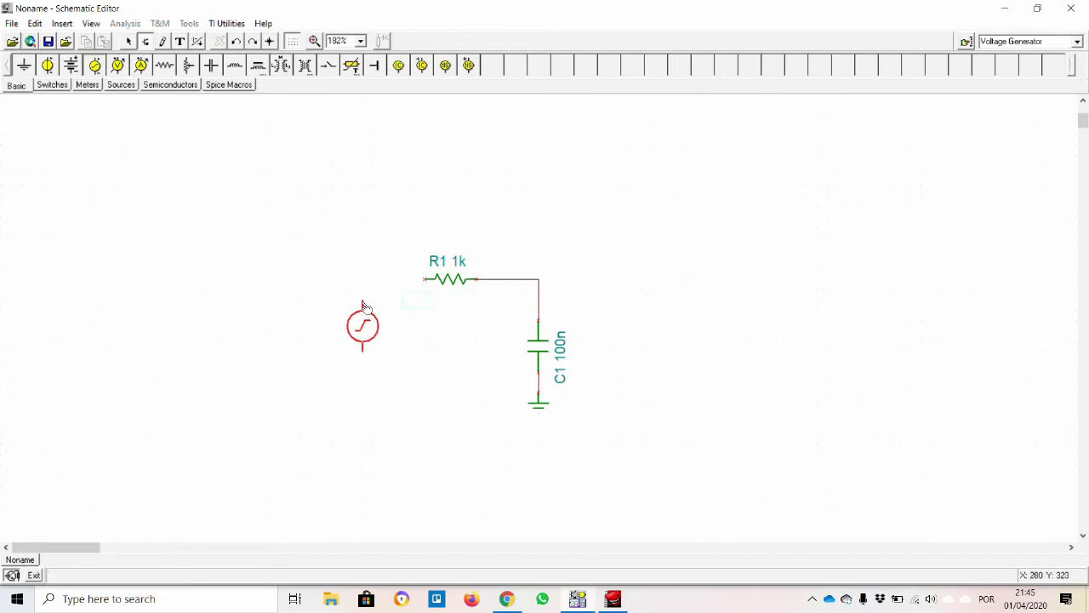
left_click(364, 316)
left_click_drag(372, 278, 425, 279)
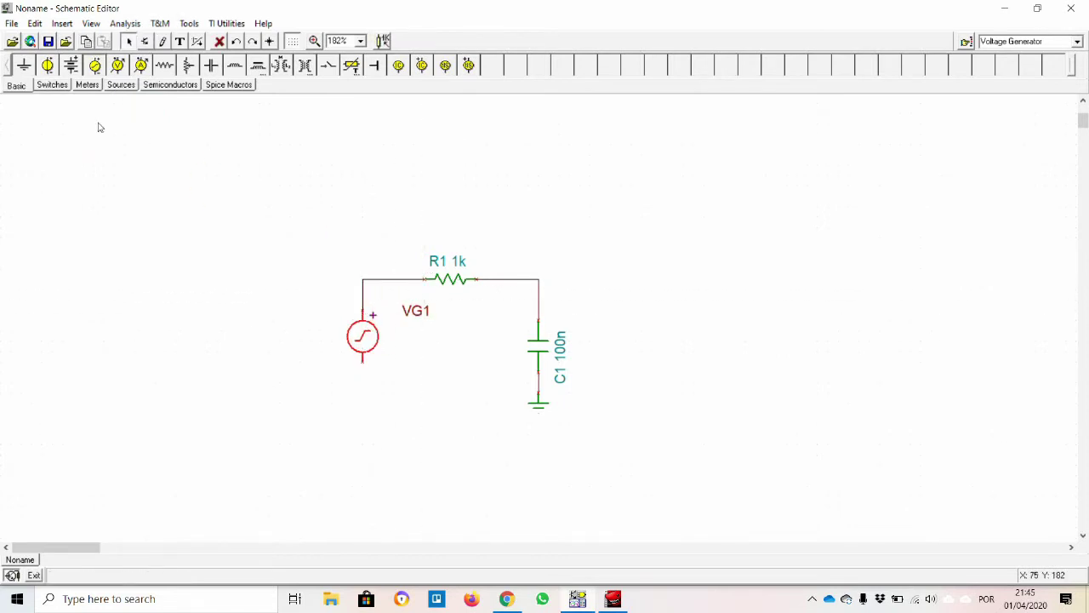
left_click(24, 65)
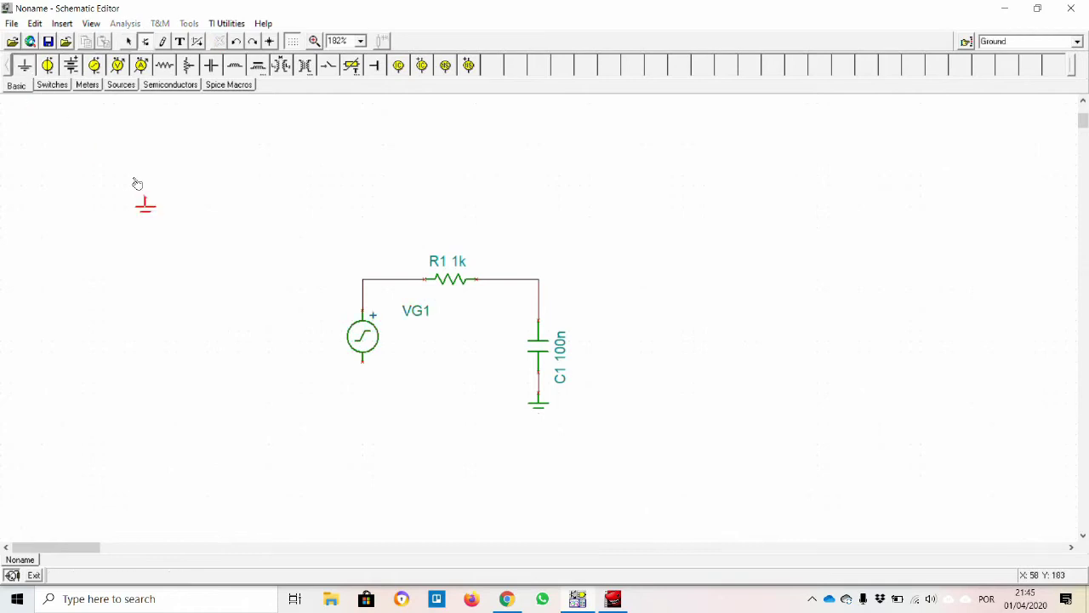
left_click(363, 383)
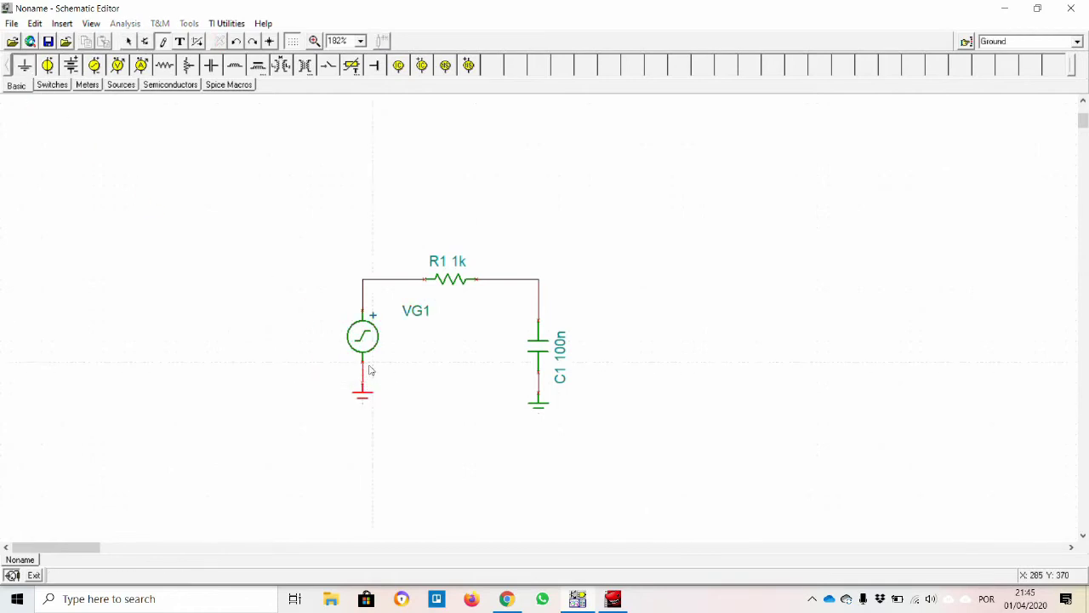
left_click(125, 24)
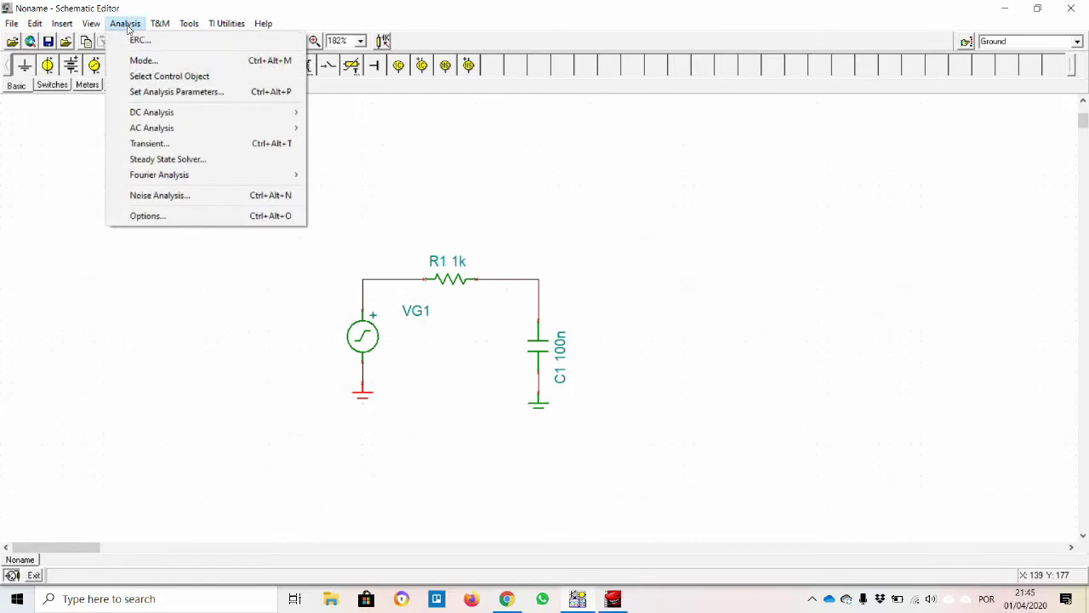
mouse_move(170, 132)
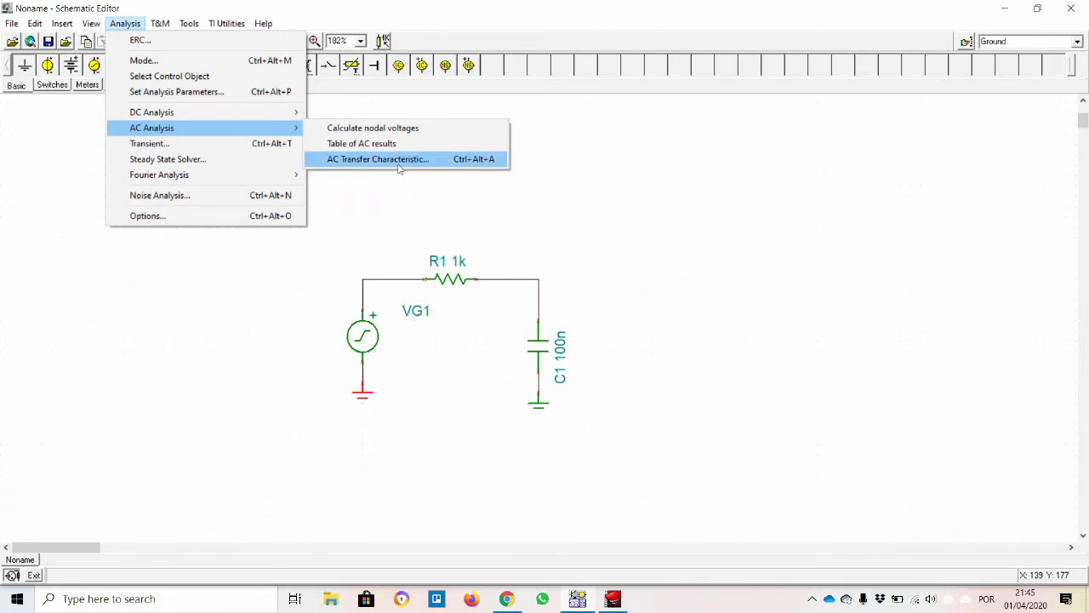
left_click(352, 294)
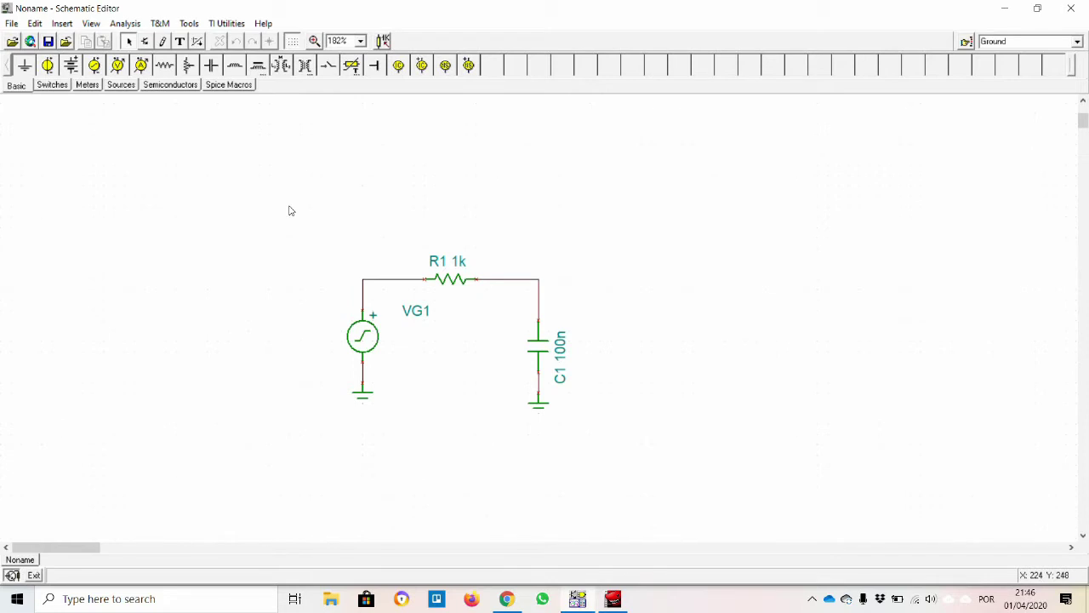
Place a voltmeter beside the capacitor and wire it in parallel, positive side to the resistor-capacitor node and the other side to ground
left_click(119, 66)
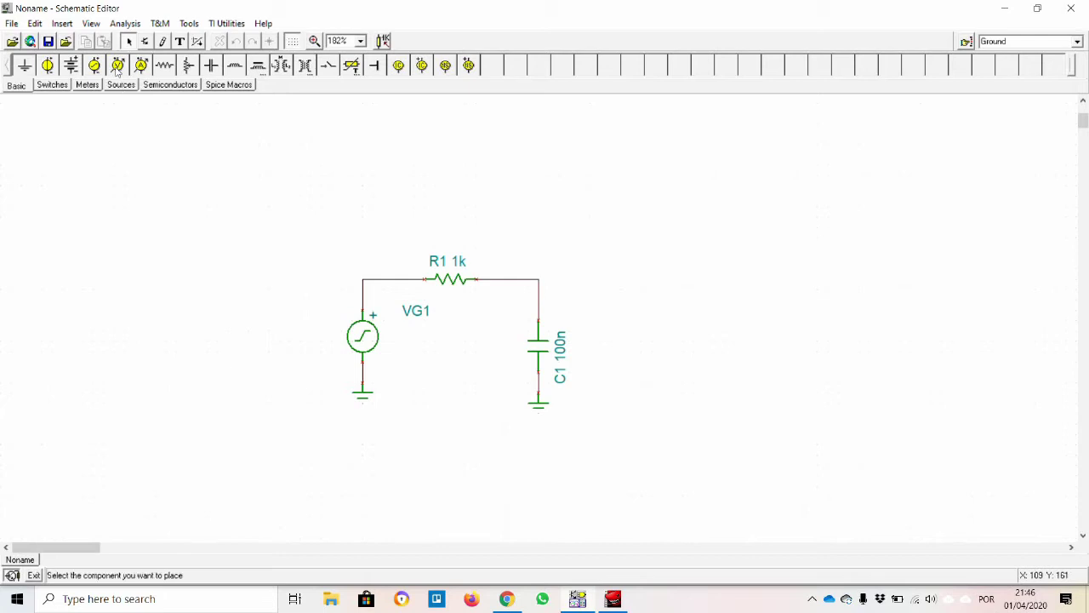
left_click(632, 313)
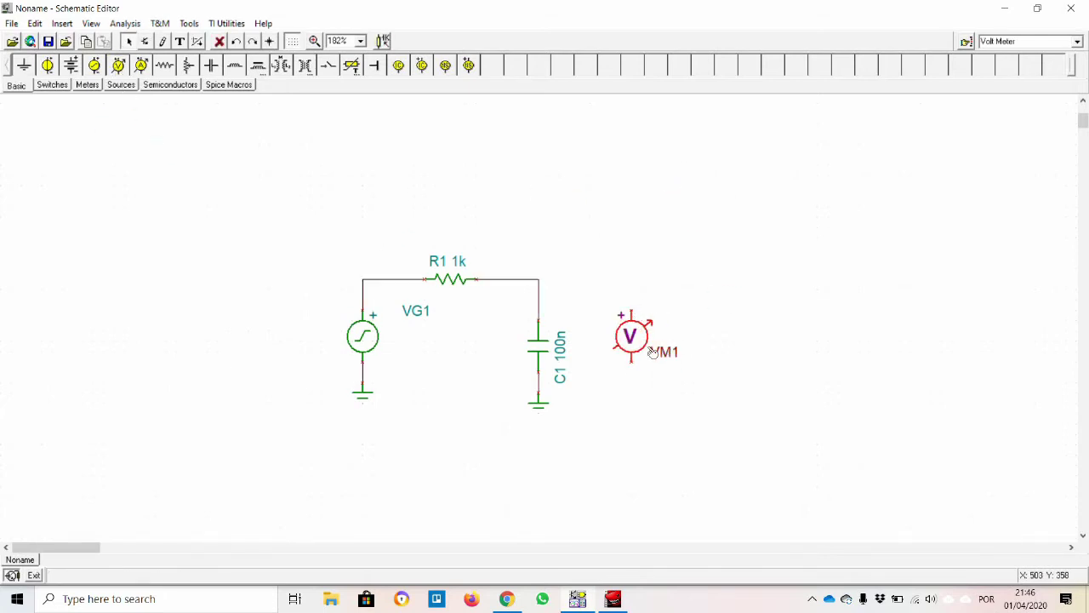
left_click_drag(636, 308, 538, 278)
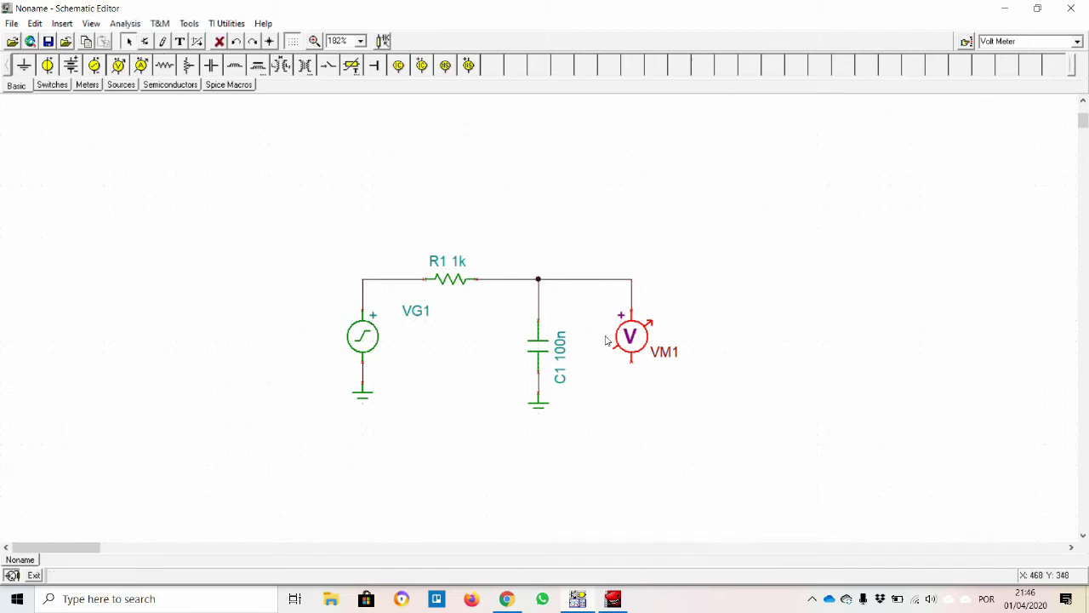
left_click_drag(632, 357, 538, 382)
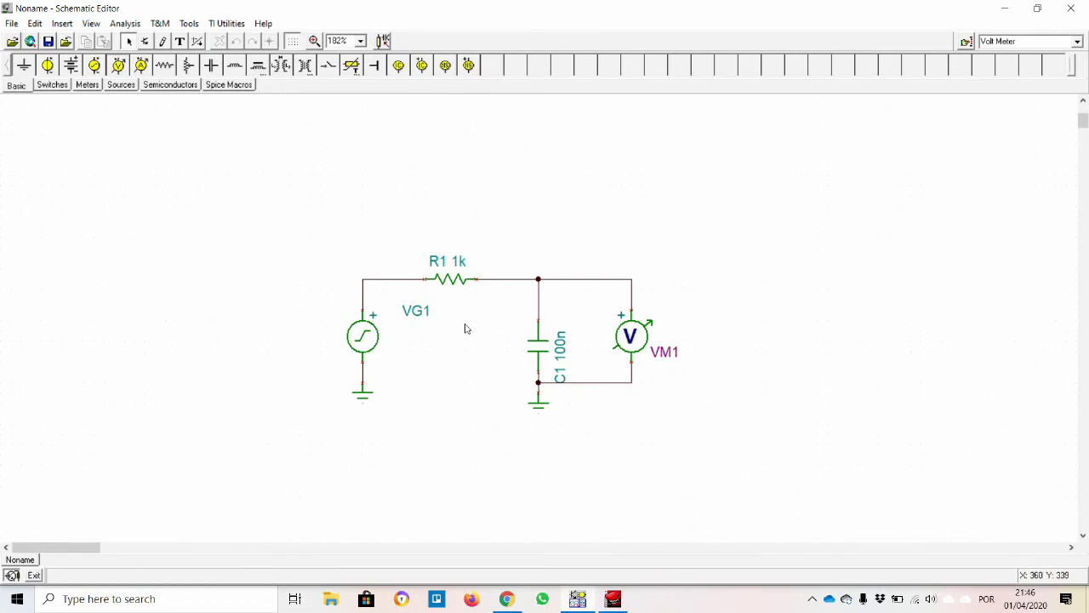
Set up an AC transfer characteristic analysis with the number of points set to 1000
left_click(125, 23)
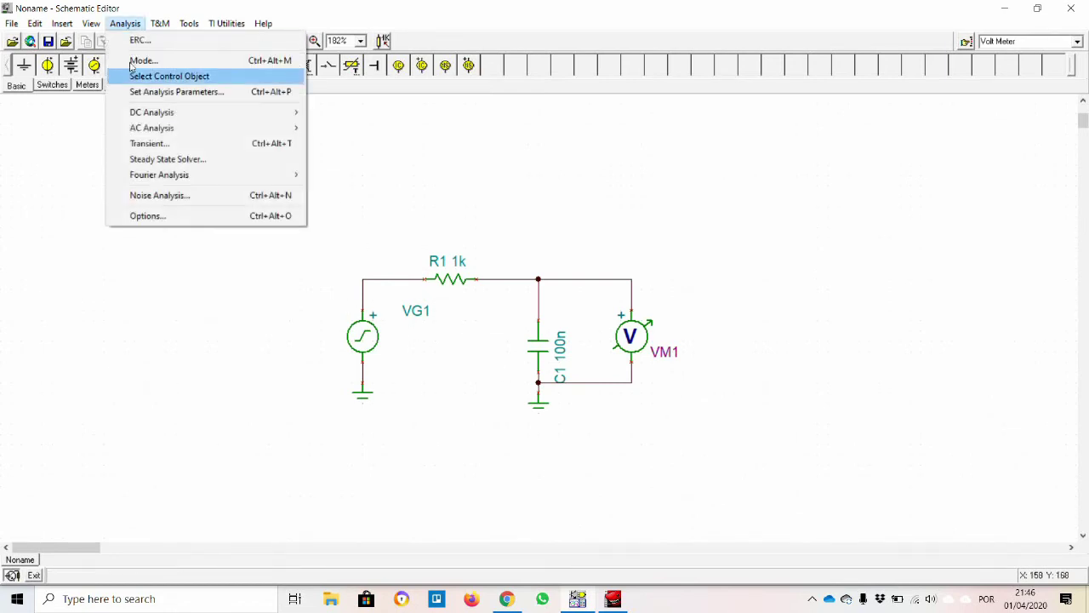
mouse_move(183, 130)
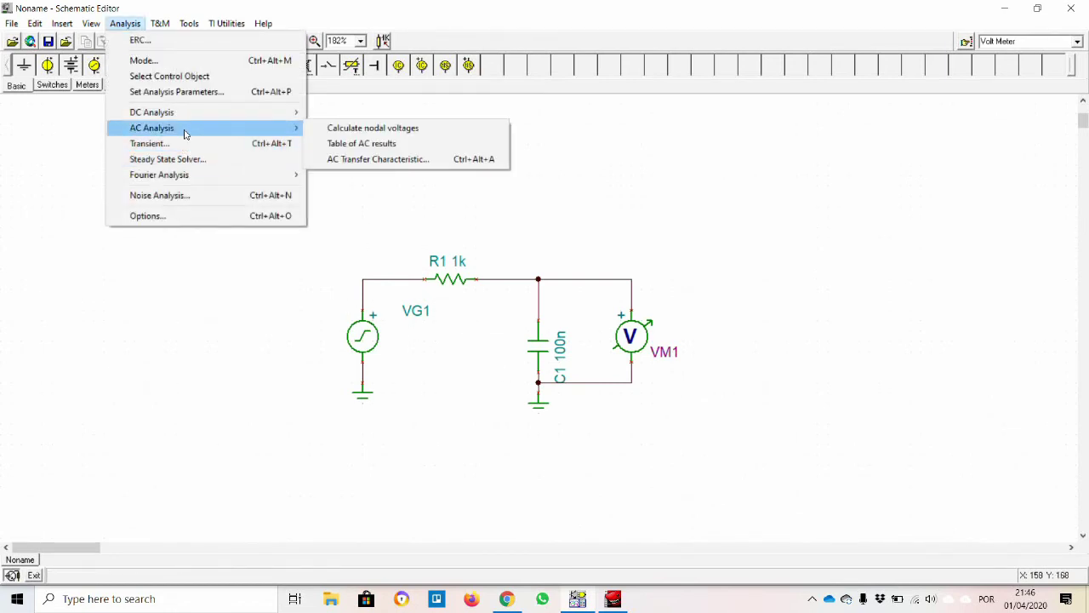
left_click(344, 168)
left_click_drag(567, 225, 294, 91)
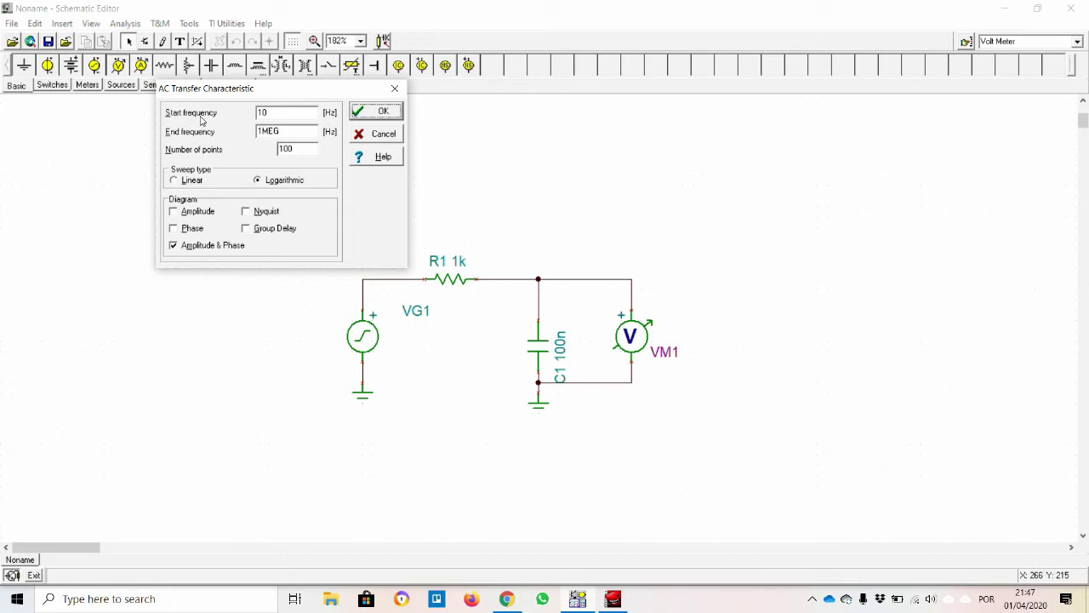
left_click(280, 113)
key("BackSpace")
left_click(297, 151)
type("0")
Run the AC transfer analysis with only the Amplitude & Phase diagram selected, and maximize the resulting Bode plot
left_click(175, 214)
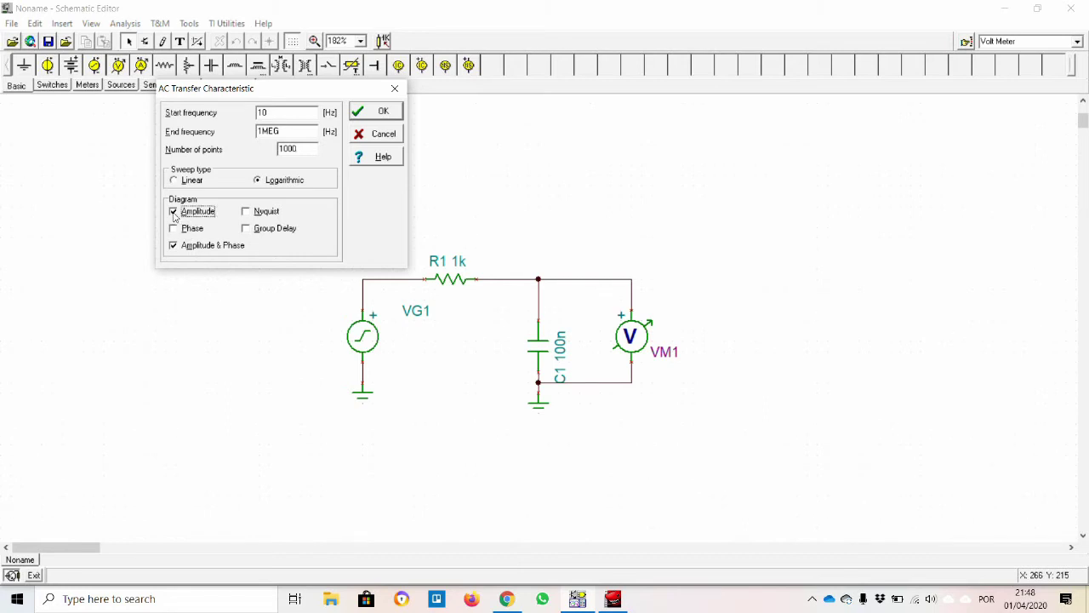
left_click(175, 228)
left_click(174, 211)
left_click(175, 229)
left_click(378, 114)
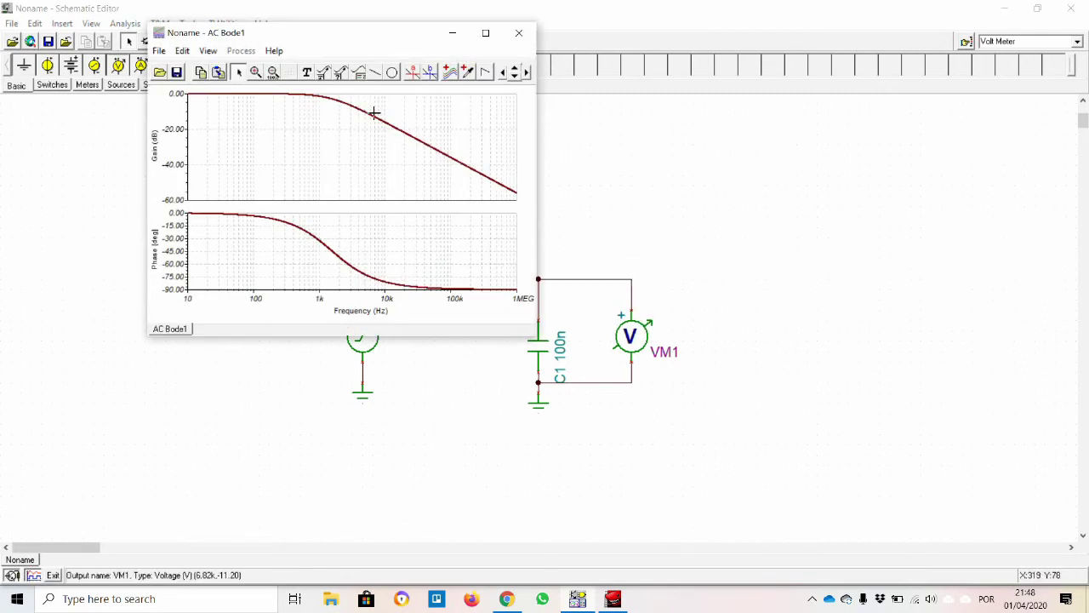
left_click(486, 34)
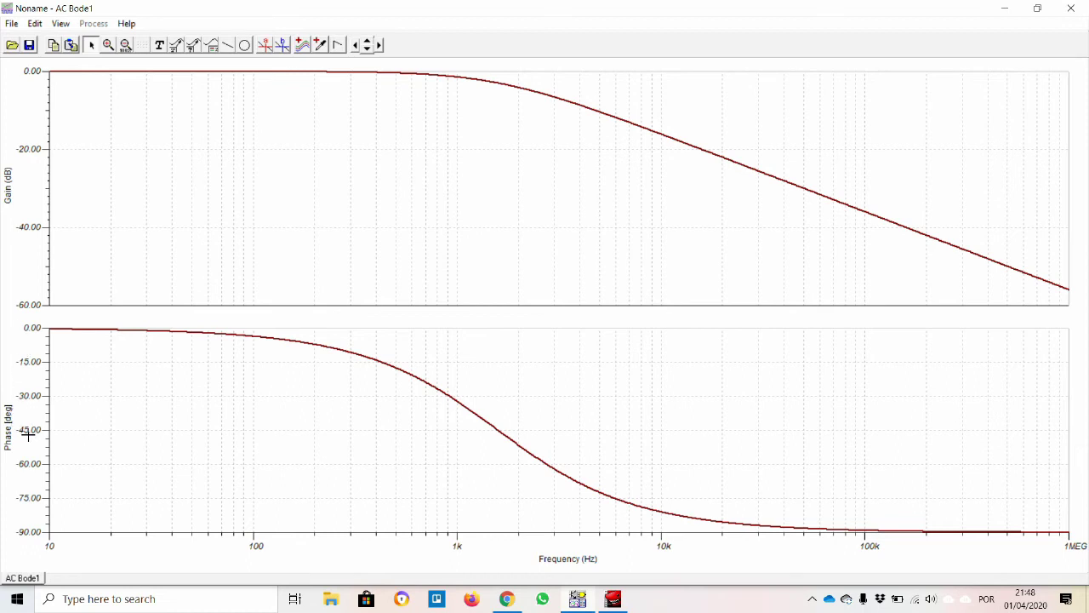
Place cursor A on the gain curve and set its y value to -3 dB
left_click(108, 44)
left_click(265, 45)
left_click(167, 71)
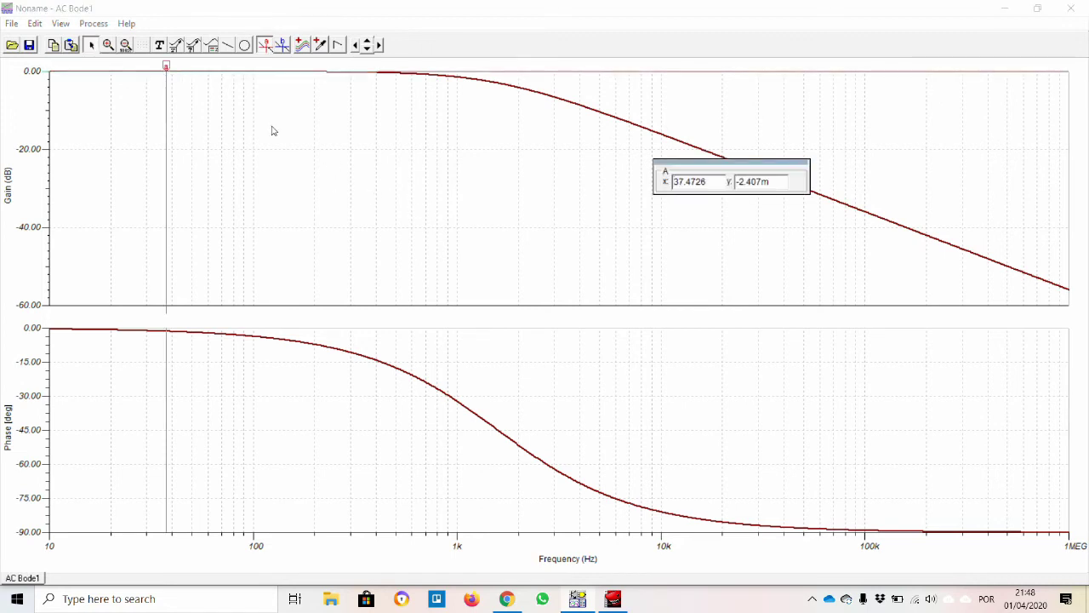
left_click(166, 66)
left_click_drag(166, 65, 555, 162)
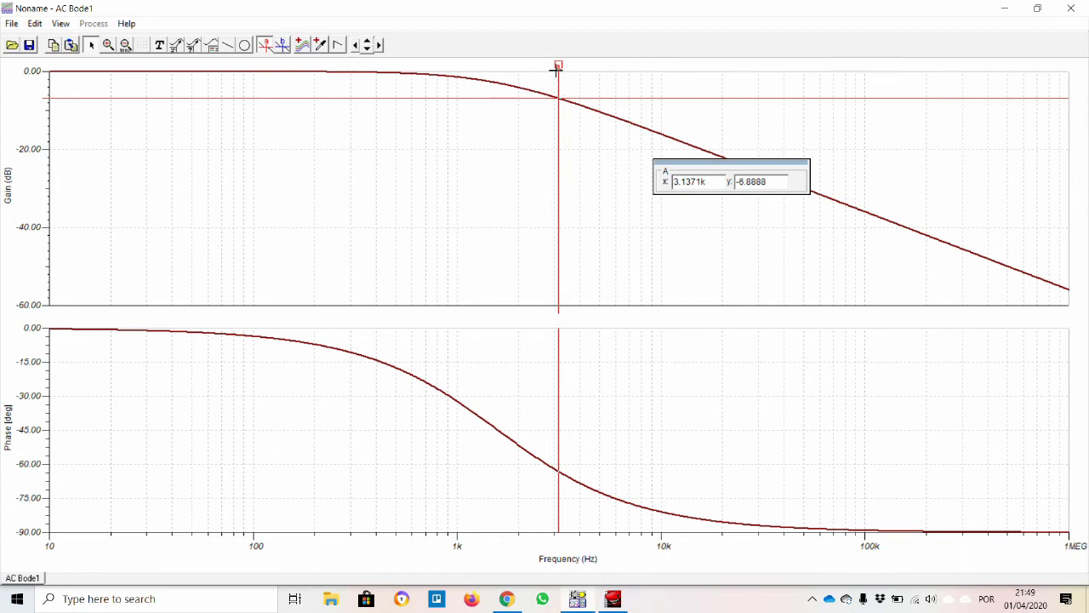
left_click_drag(558, 65, 502, 58)
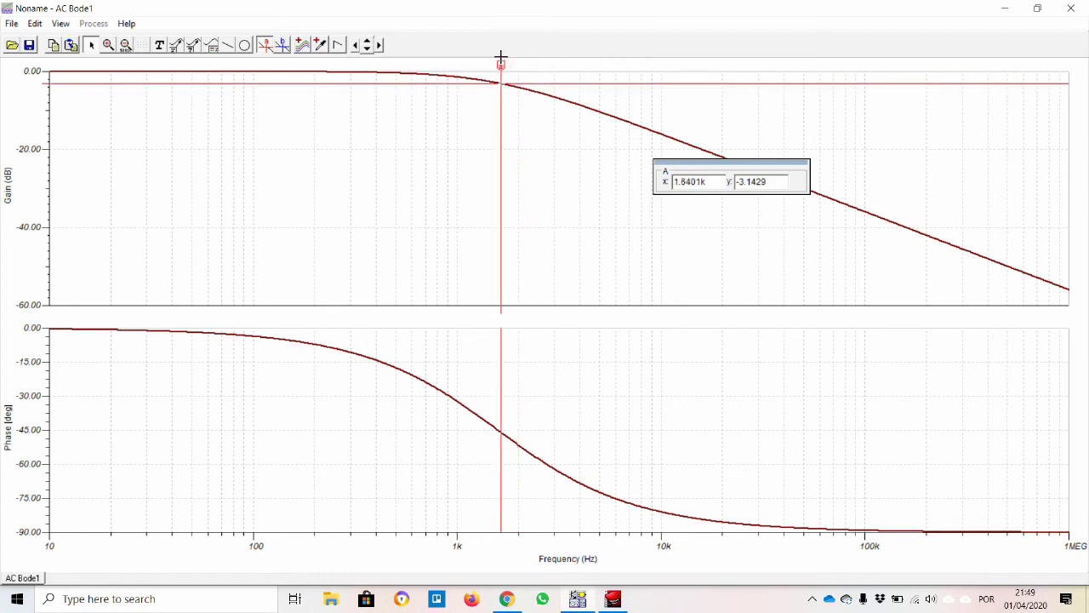
left_click(767, 182)
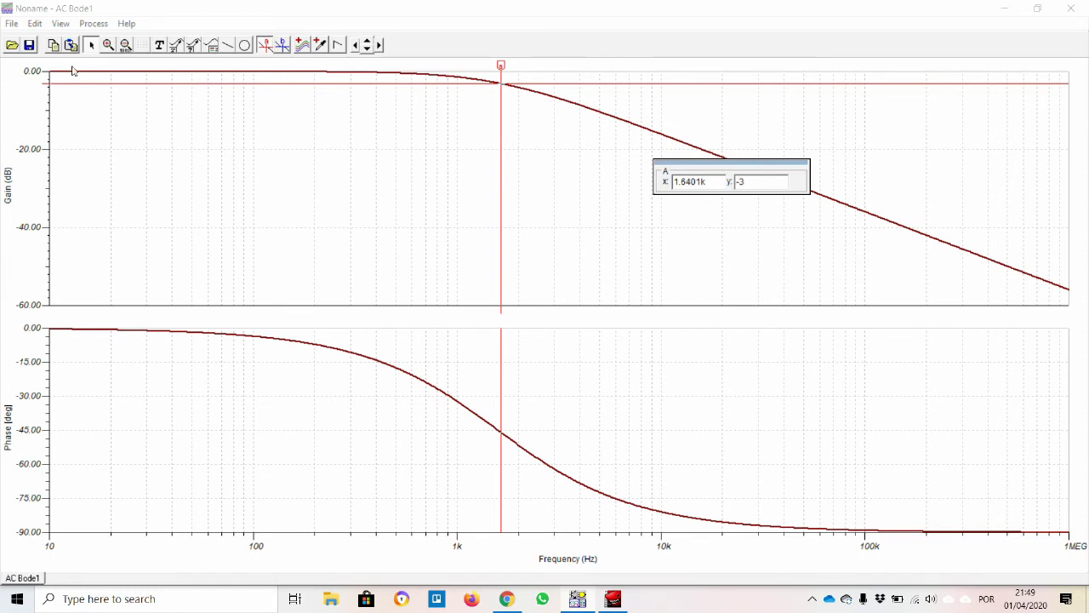
key("Return")
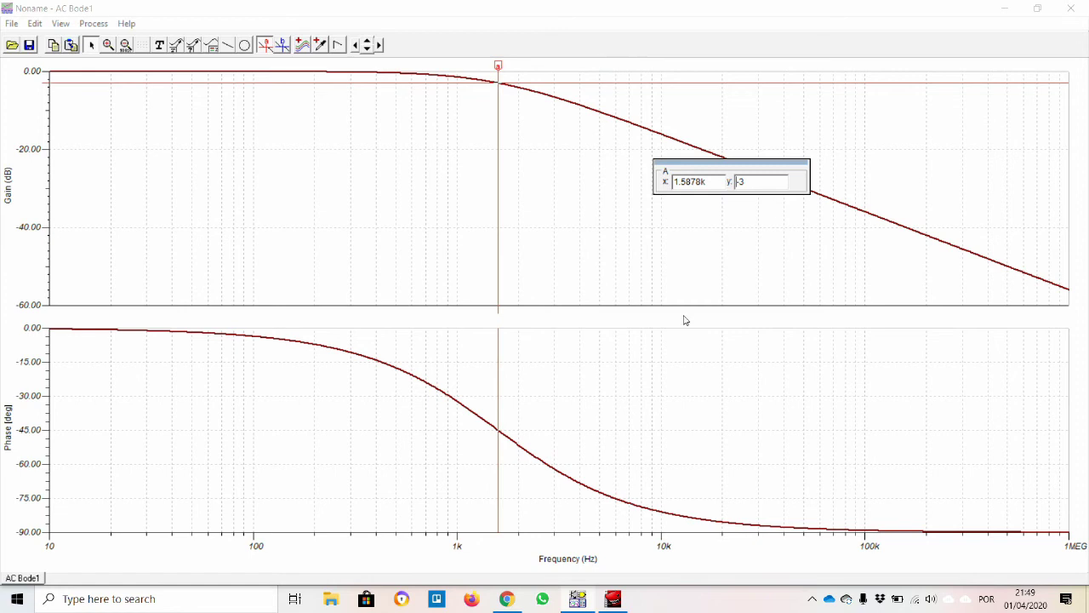
Place cursor B on the phase curve and set its y value to -45 degrees
left_click(284, 46)
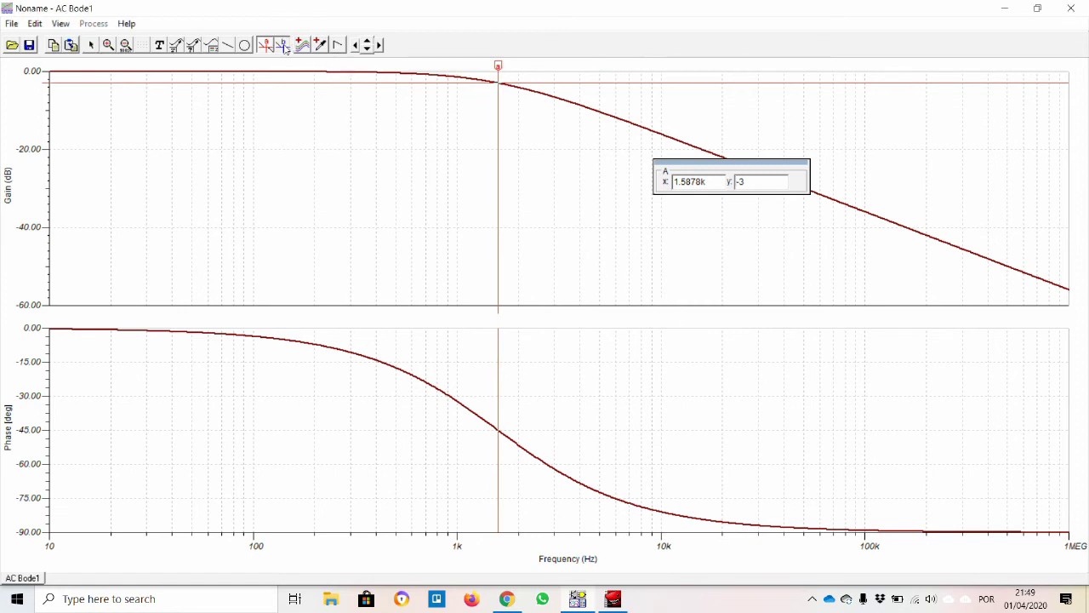
left_click(397, 367)
left_click_drag(393, 340, 466, 359)
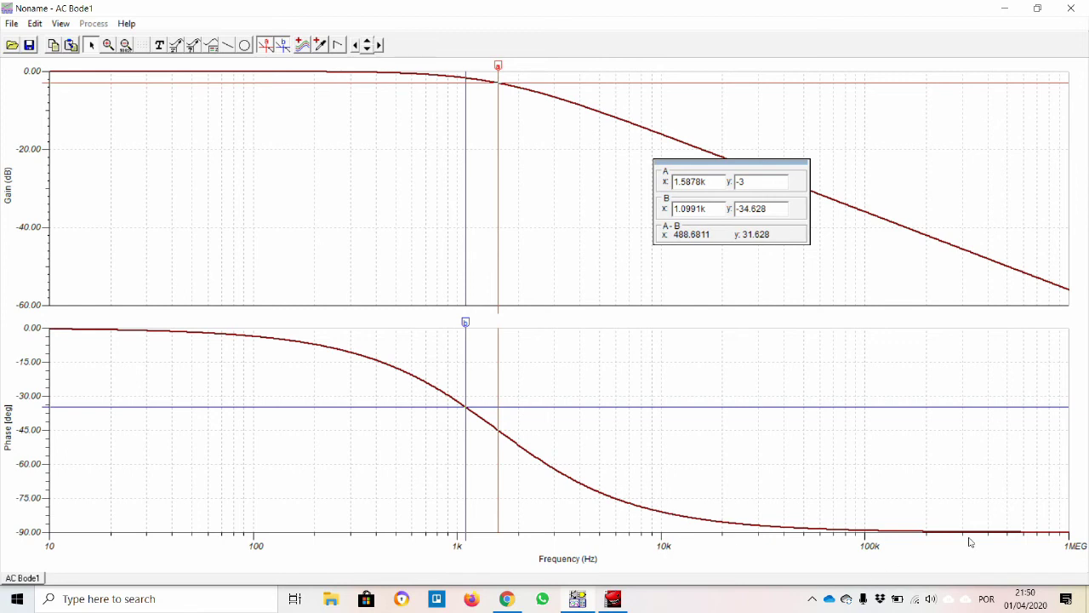
left_click_drag(466, 321, 498, 336)
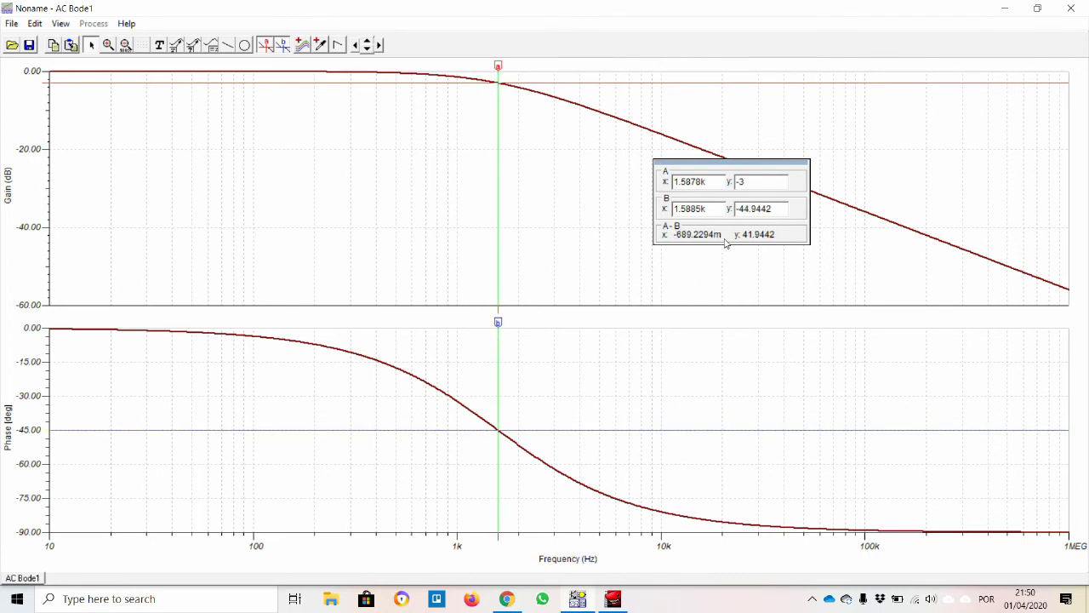
left_click_drag(787, 207, 744, 200)
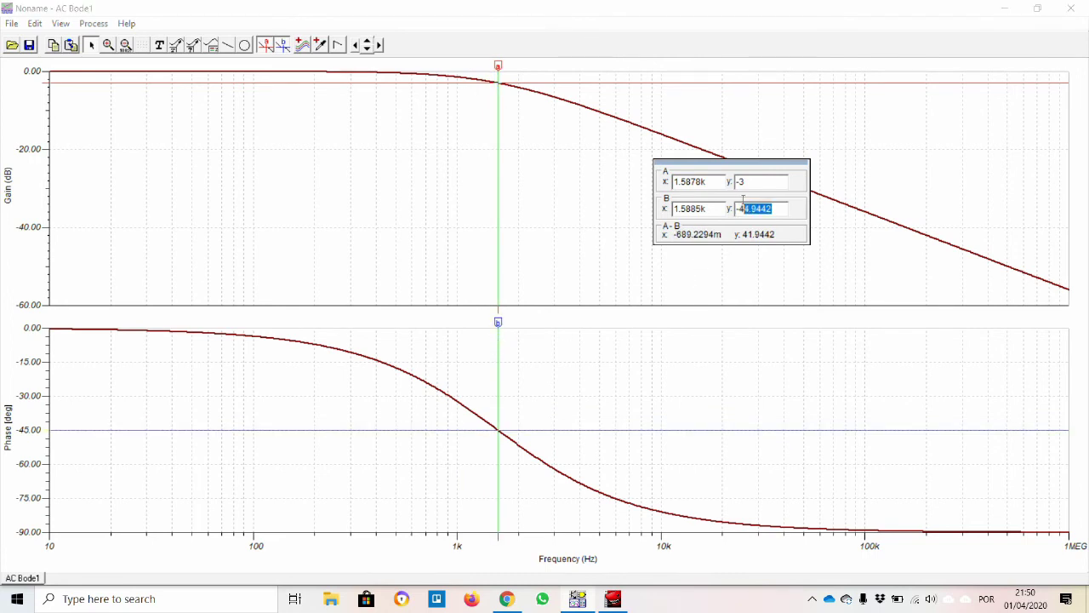
type("-45")
key("Return")
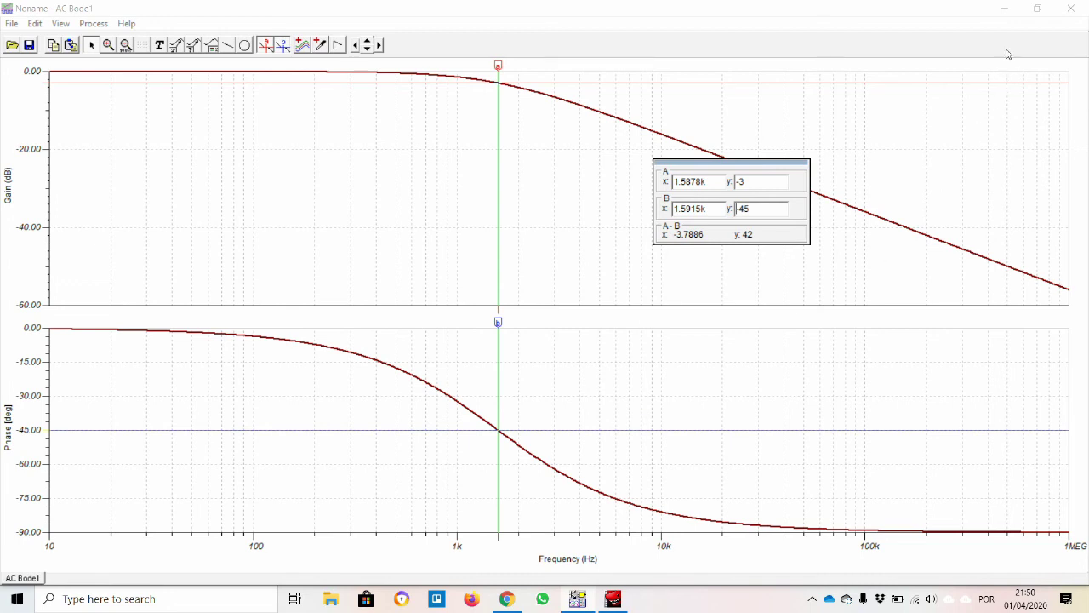
Restore the Bode plot window to its smaller size and open the Windows Calculator beside it
left_click(1036, 12)
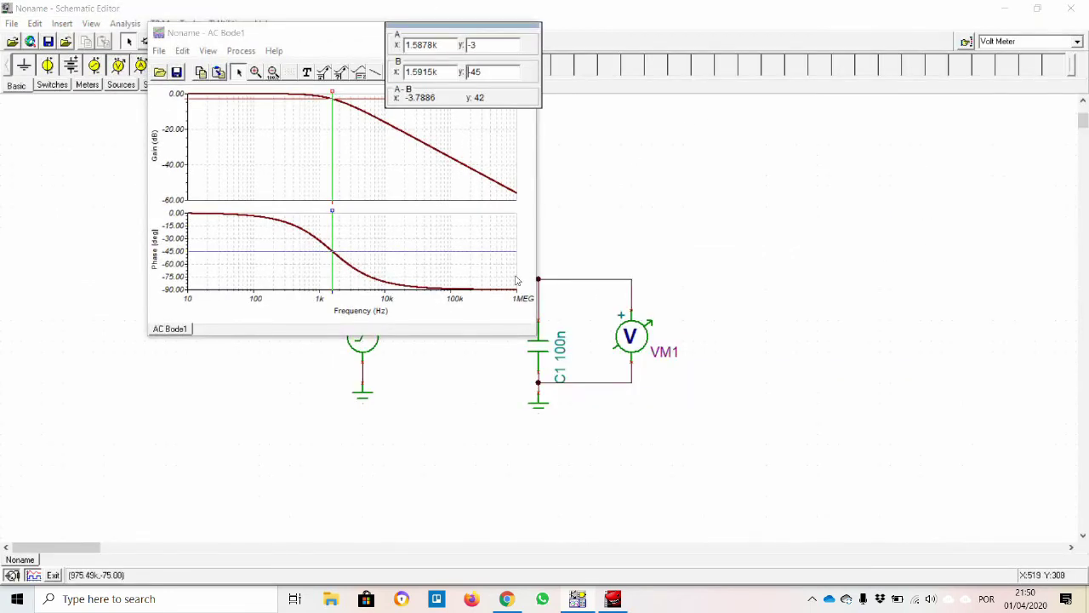
left_click(192, 600)
type("calc")
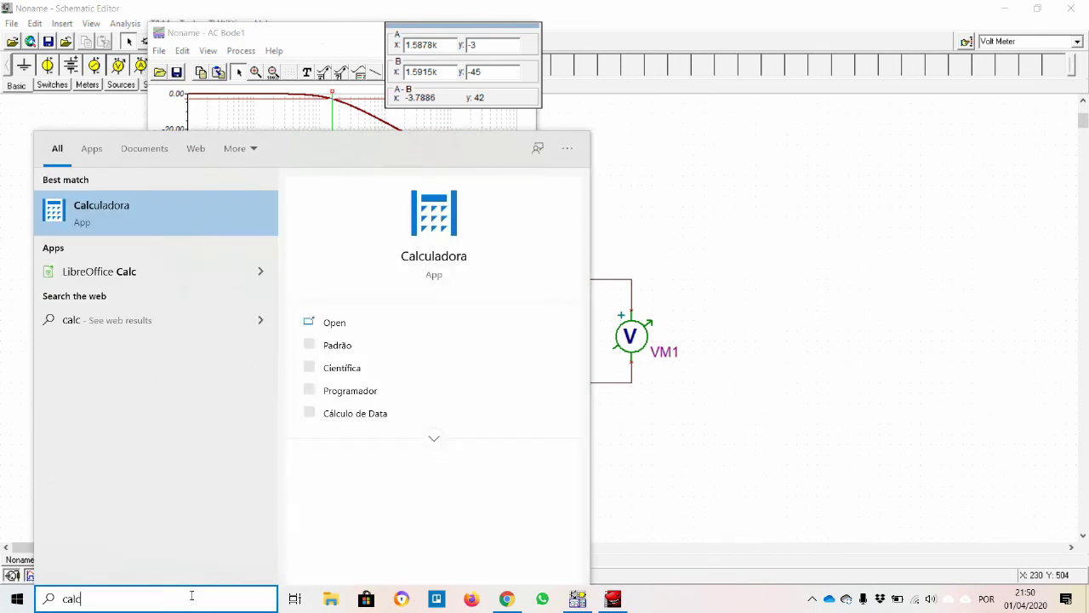
key("Return")
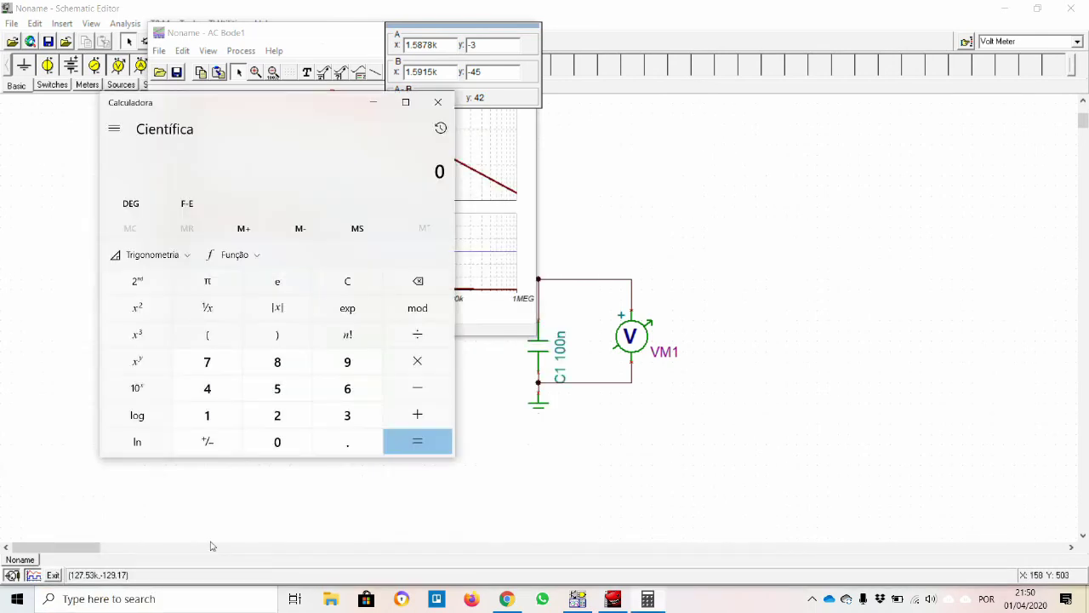
left_click_drag(272, 103, 829, 112)
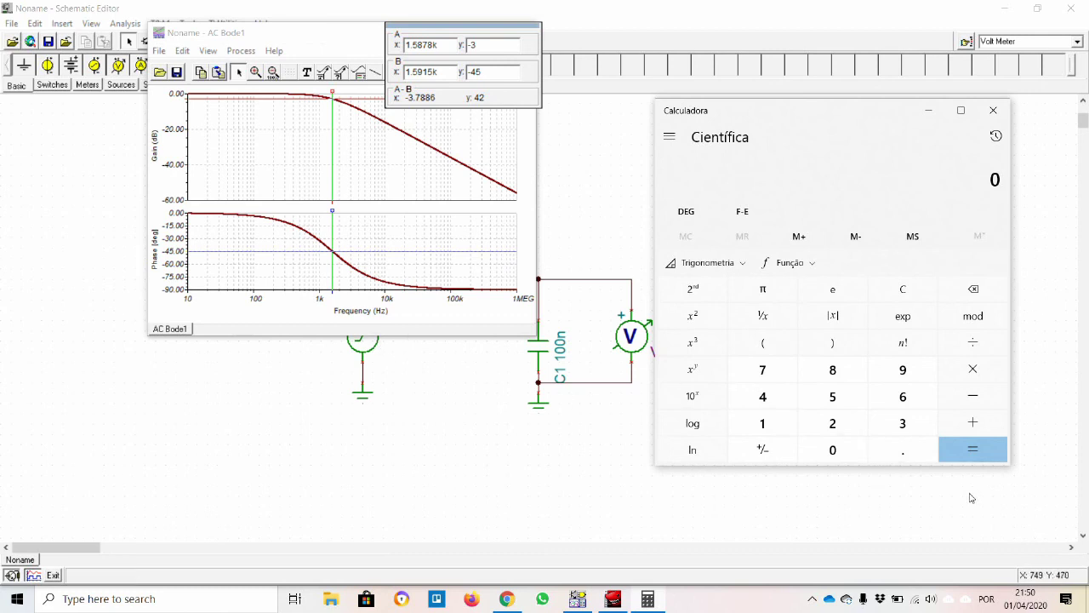
Enter the product 2 × π × 1000 in the scientific calculator for the cutoff frequency formula
left_click(834, 423)
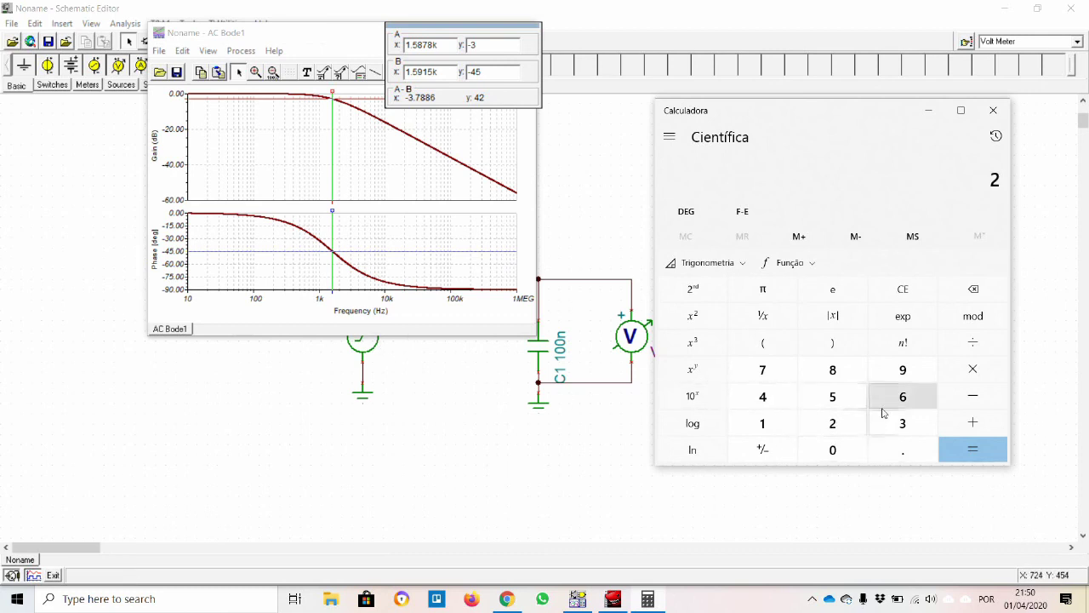
left_click(953, 377)
left_click(770, 291)
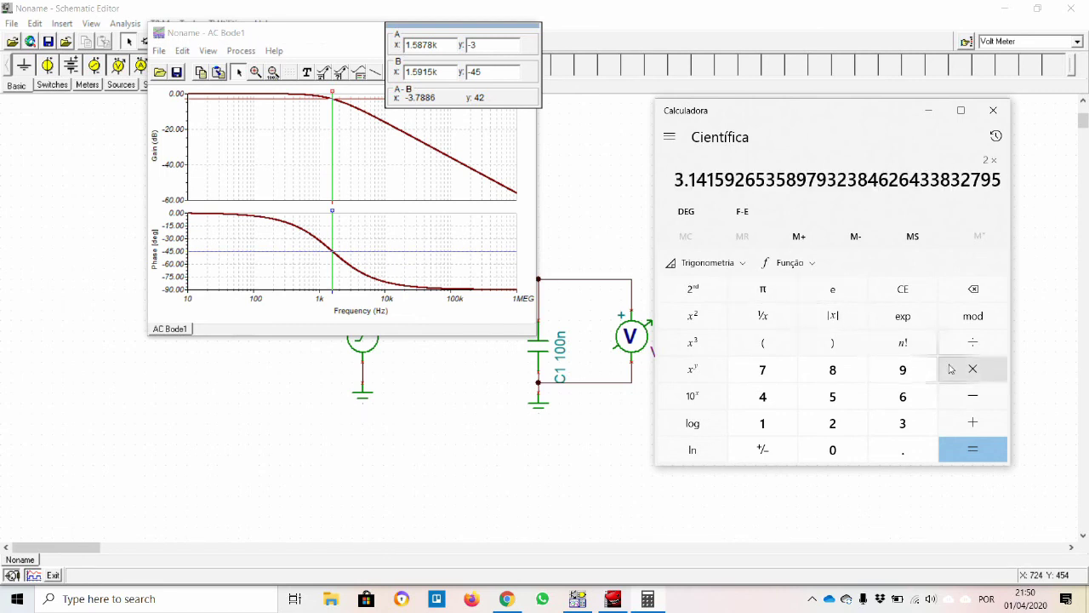
left_click(972, 375)
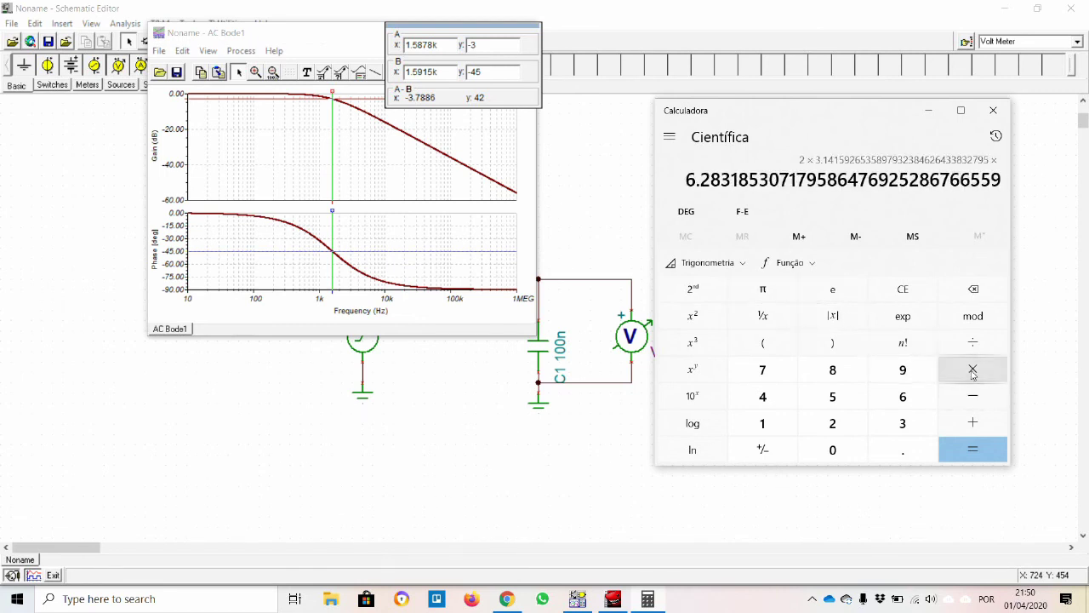
left_click(775, 432)
left_click(815, 451)
left_click(815, 451)
left_click(814, 451)
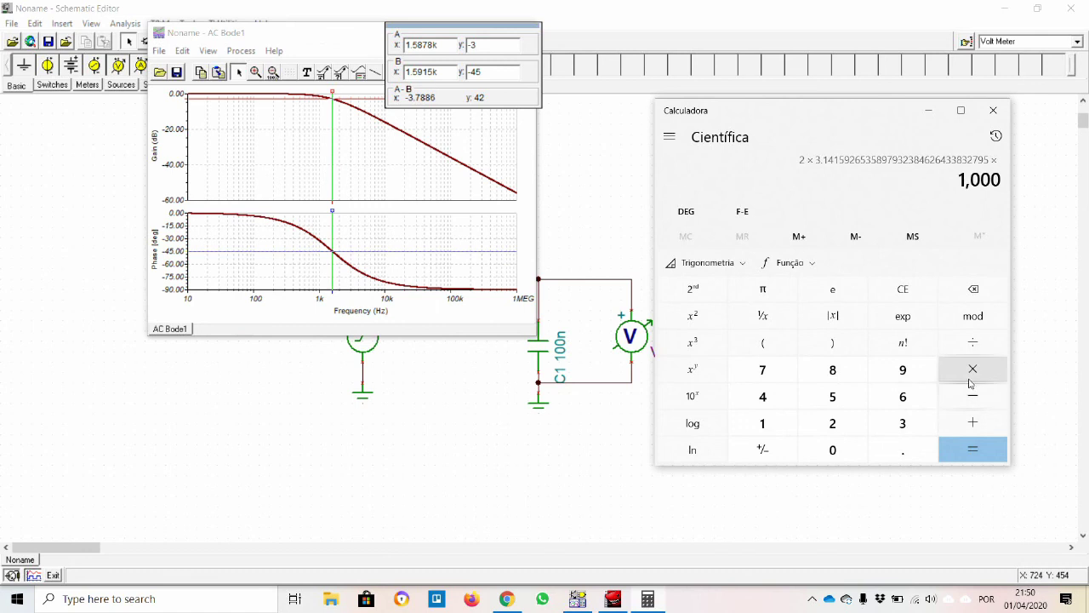
Multiply the product by 100e-9 and take the reciprocal to compute the theoretical cutoff frequency, closing the calculator when done
left_click(971, 384)
left_click(770, 421)
left_click(836, 449)
left_click(835, 449)
left_click(903, 316)
left_click(903, 369)
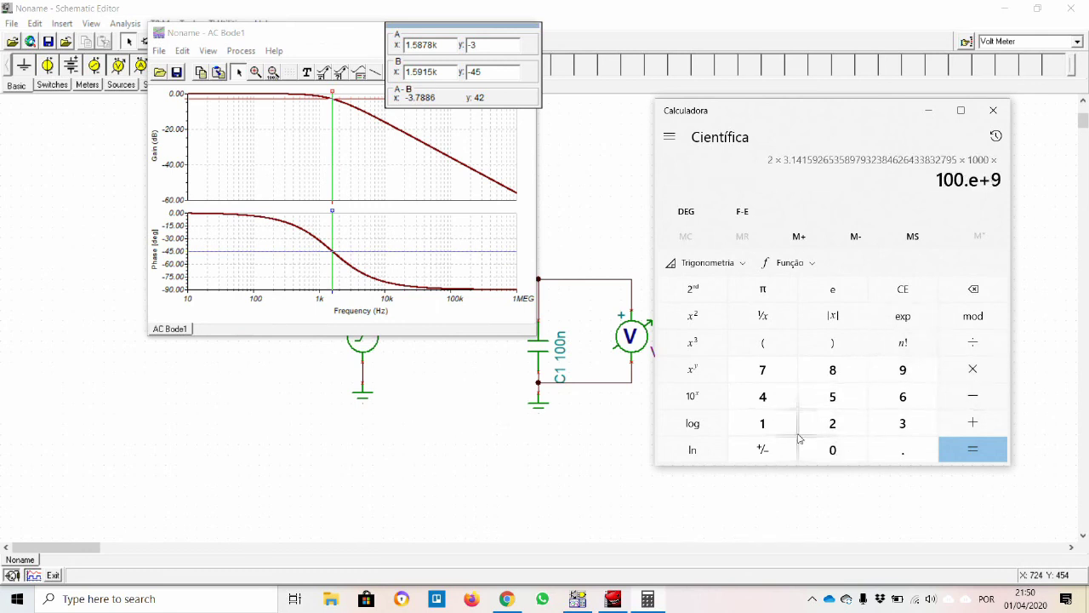
left_click(790, 454)
left_click(969, 458)
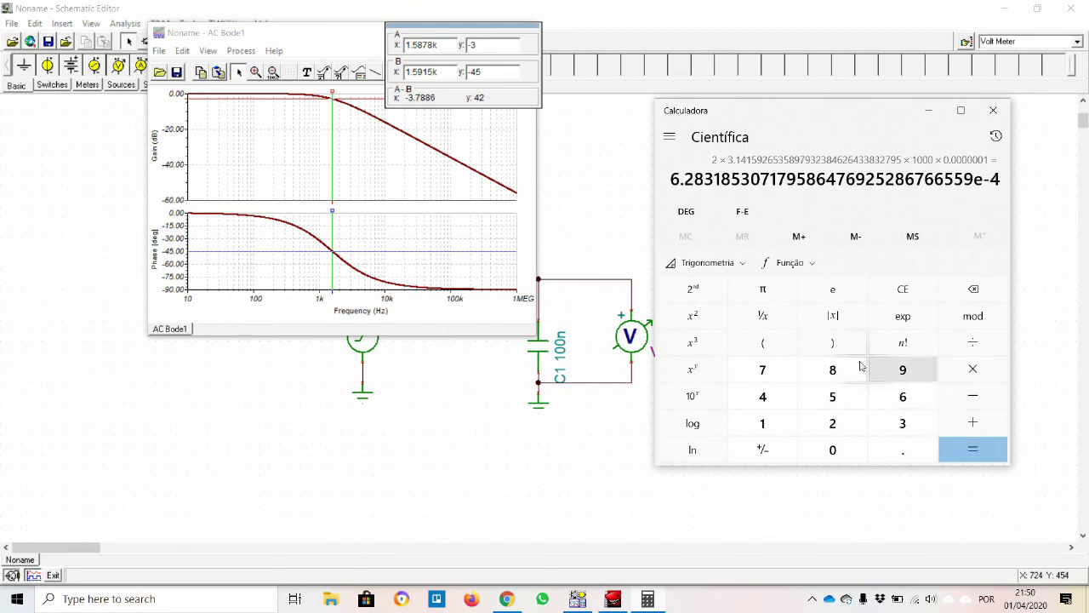
left_click(761, 325)
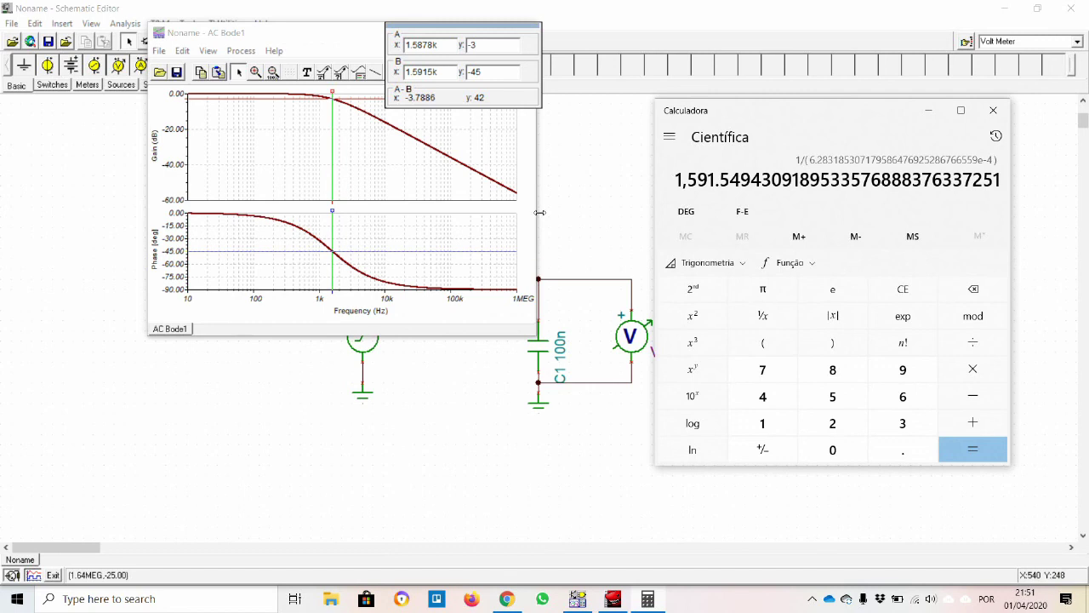
left_click(996, 114)
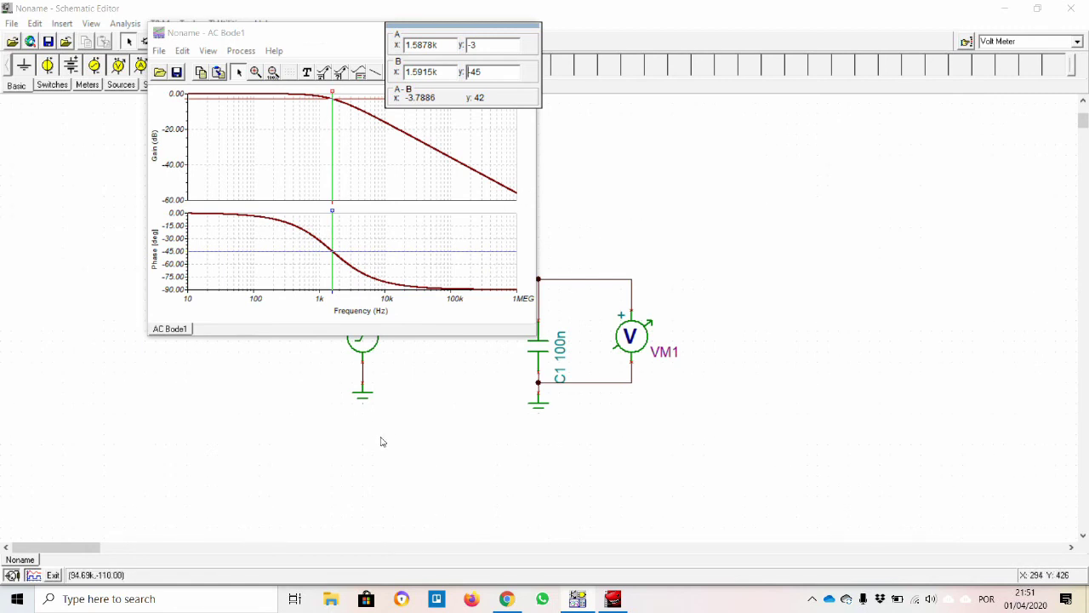
Move the Bode plot clear of the circuit to view its file export formats, and close the plot window
left_click_drag(302, 32, 800, 72)
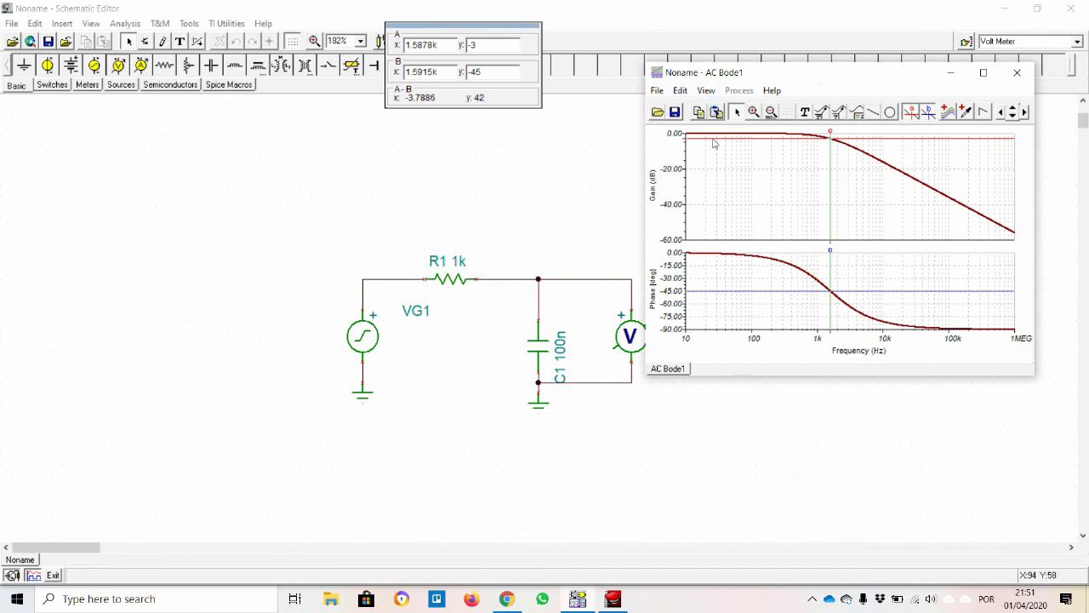
left_click(680, 94)
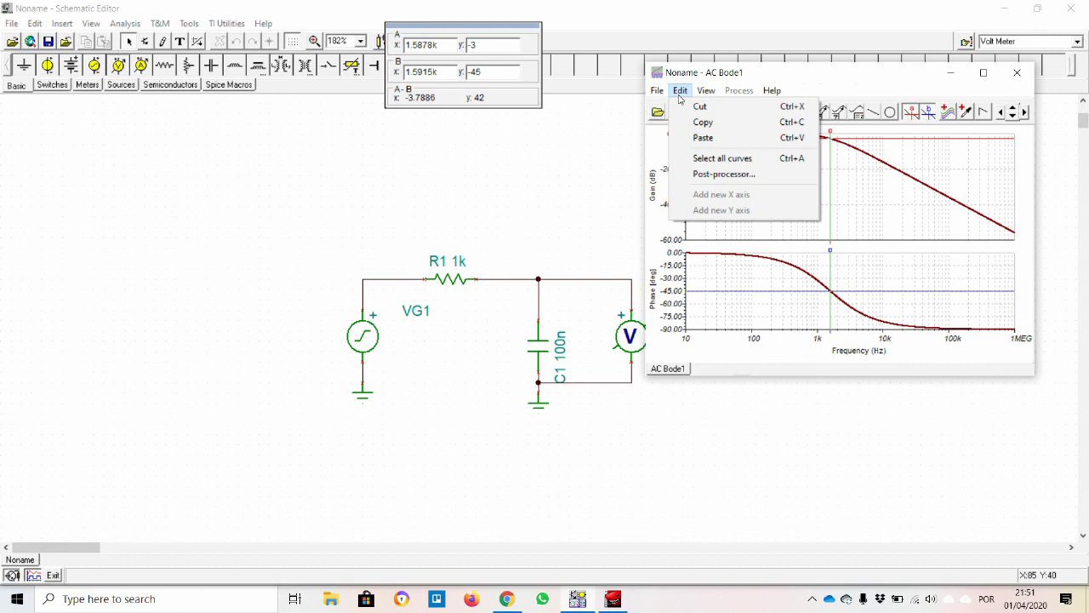
mouse_move(658, 89)
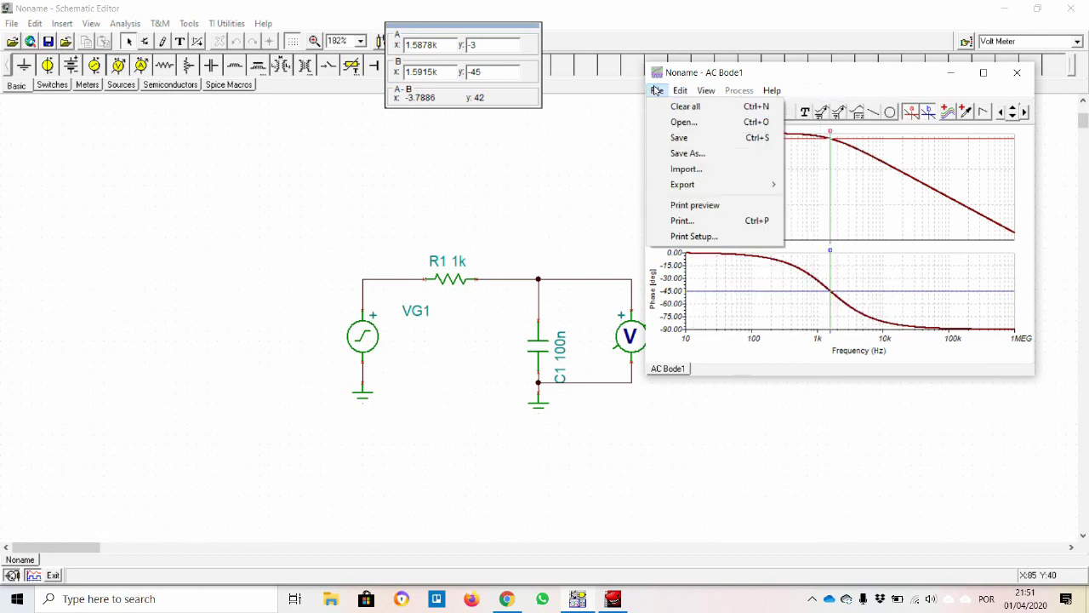
mouse_move(735, 190)
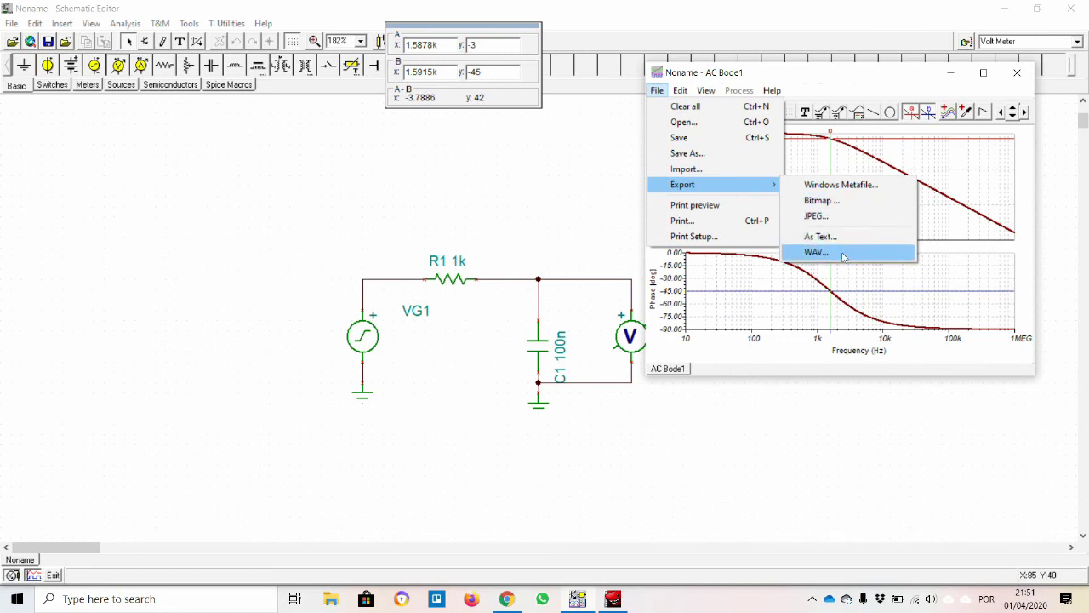
left_click(847, 342)
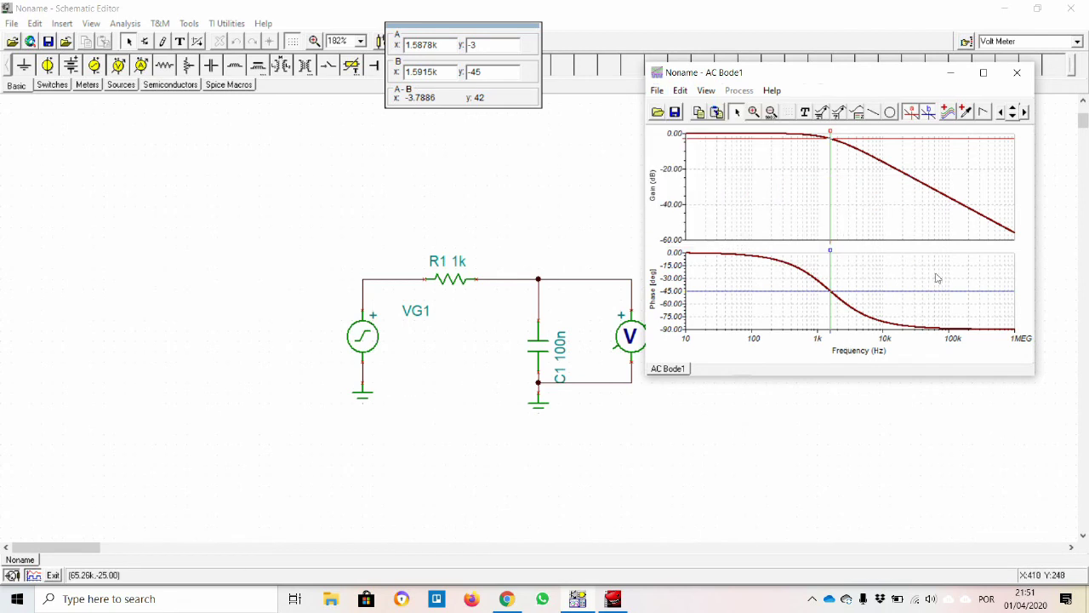
left_click(1018, 74)
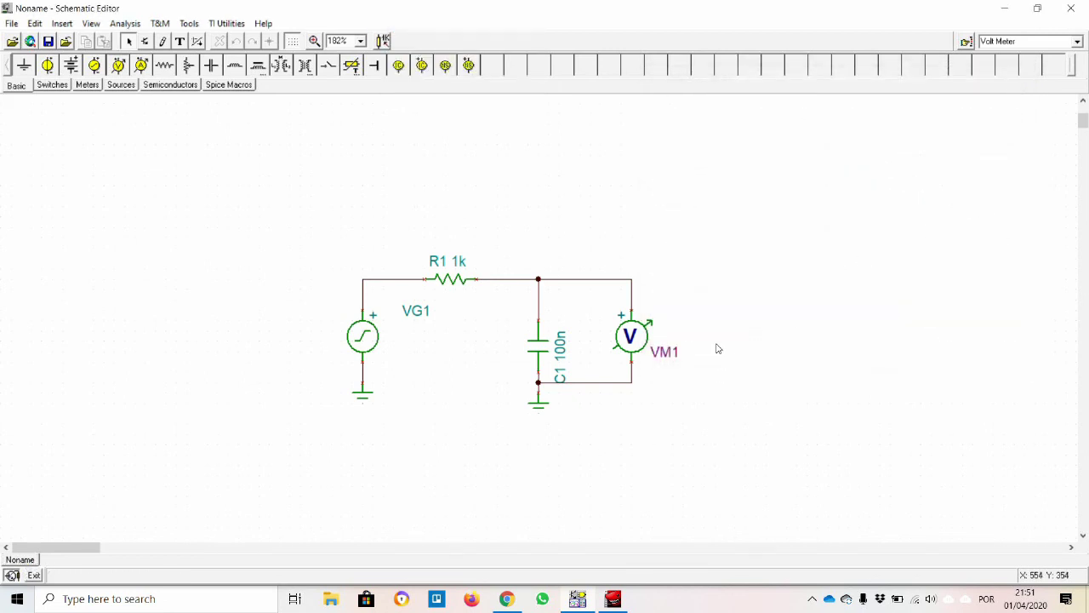